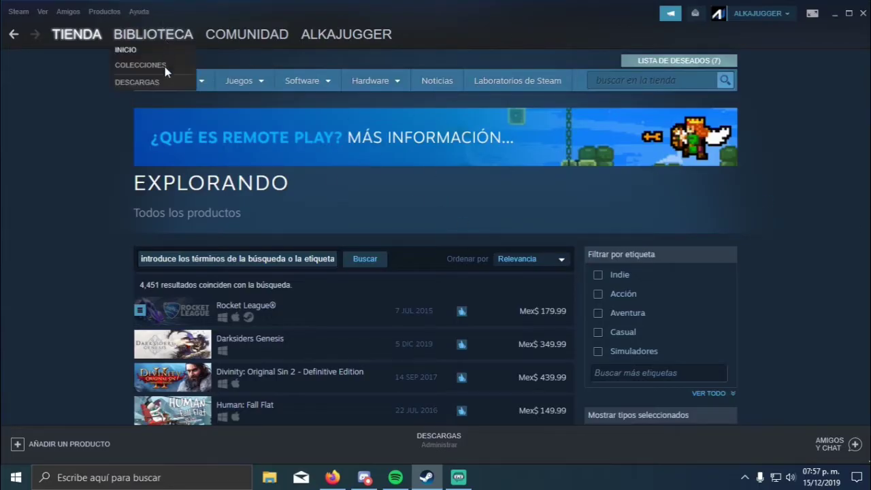
# Enable Remote Play in the Steam client settings and open the advanced host configuration.
pyautogui.click(19, 14)
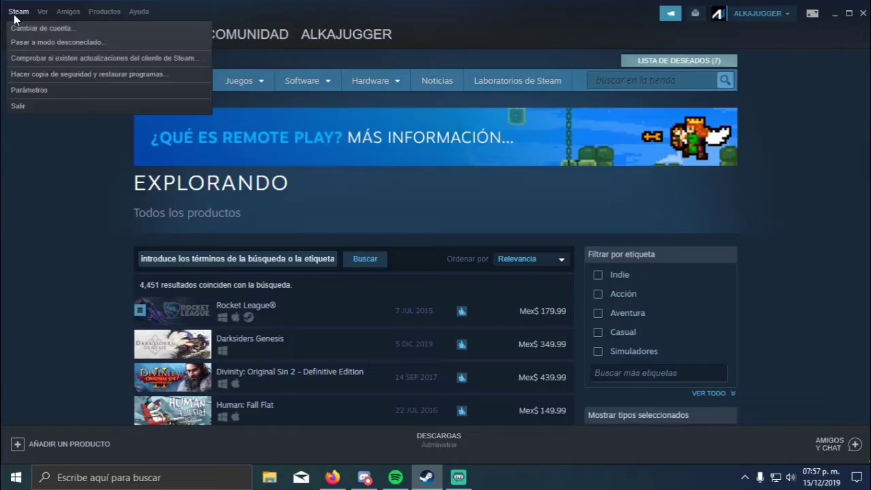
pyautogui.click(35, 92)
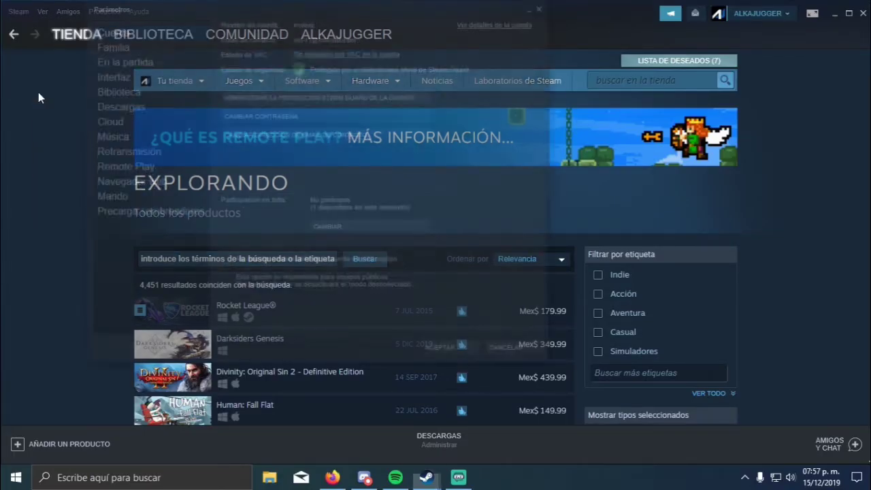
pyautogui.click(161, 173)
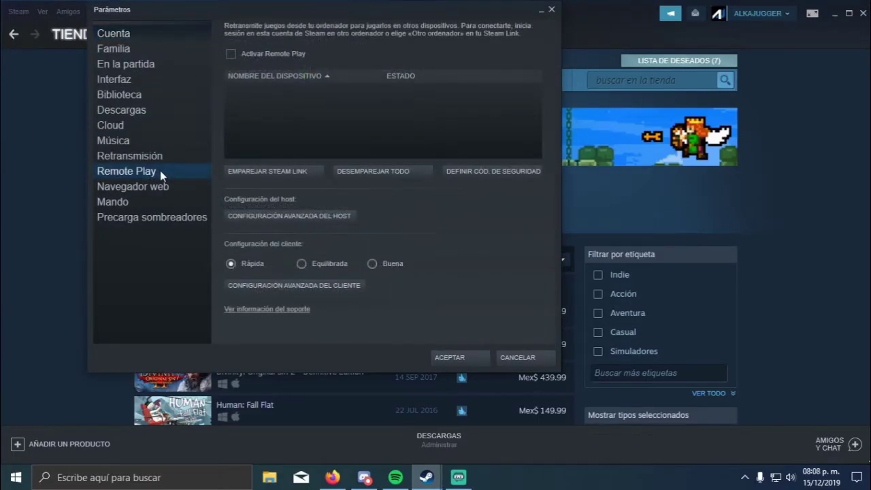
pyautogui.click(231, 54)
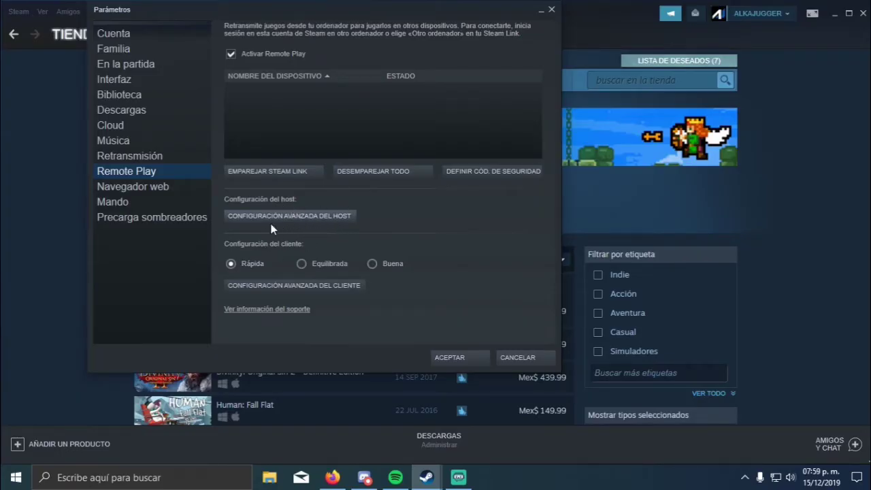
pyautogui.click(303, 217)
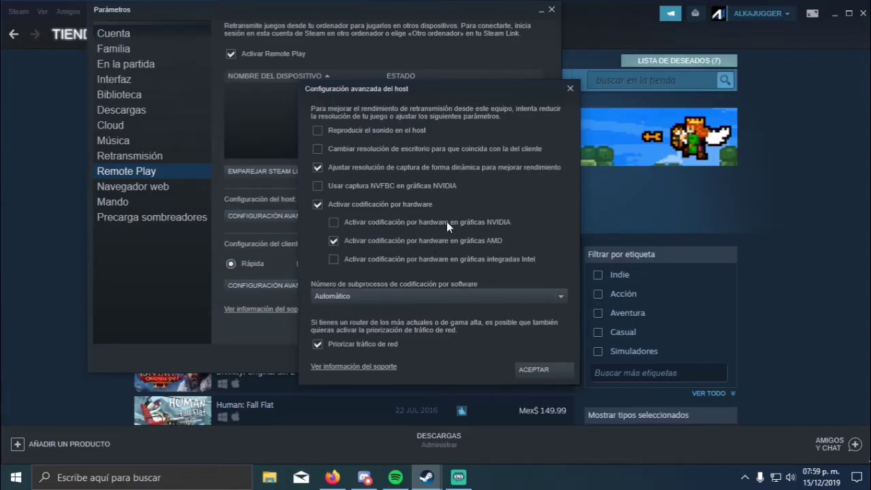
# Try different hardware encoding combinations for NVIDIA, AMD and integrated Intel graphics, ending with all three enabled.
pyautogui.click(334, 241)
pyautogui.click(334, 222)
pyautogui.click(333, 259)
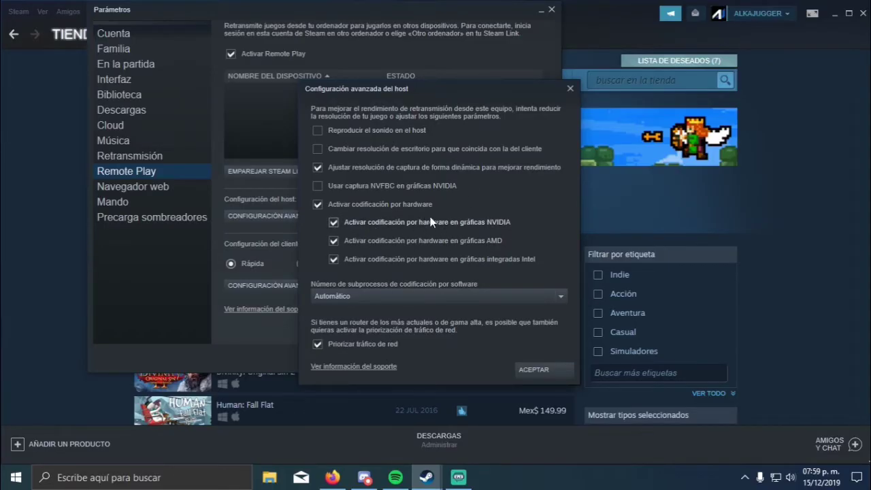
pyautogui.click(388, 241)
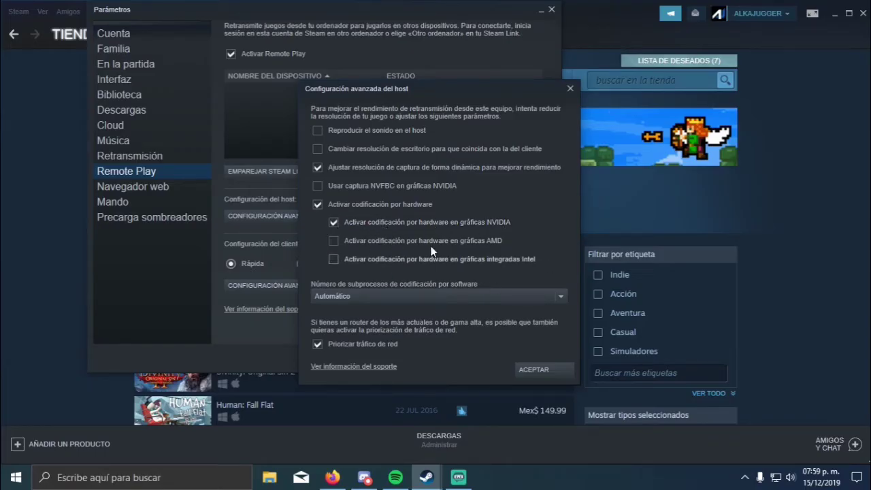
pyautogui.click(483, 261)
pyautogui.click(334, 240)
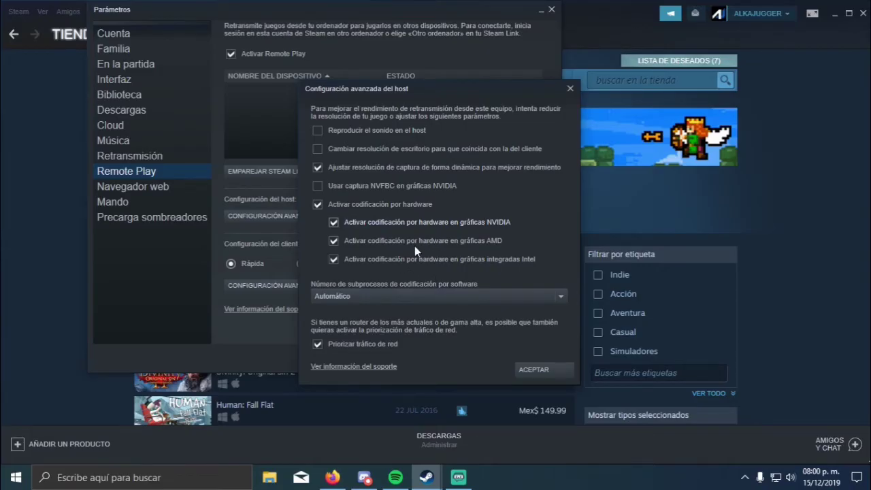
# Try NVFBC capture on NVIDIA graphics, switch it off again, and return hardware encoding to AMD graphics only.
pyautogui.click(317, 185)
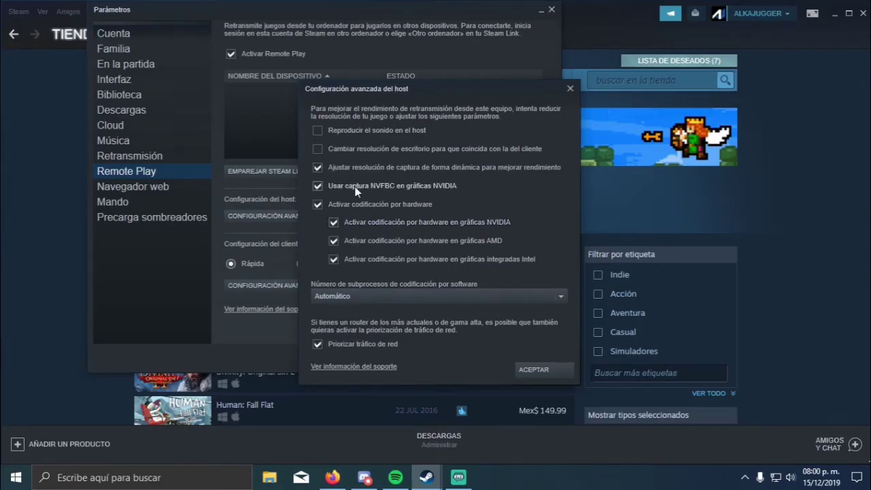
pyautogui.click(319, 188)
pyautogui.click(318, 188)
pyautogui.click(319, 188)
pyautogui.click(318, 187)
pyautogui.click(318, 186)
pyautogui.click(333, 223)
pyautogui.click(334, 260)
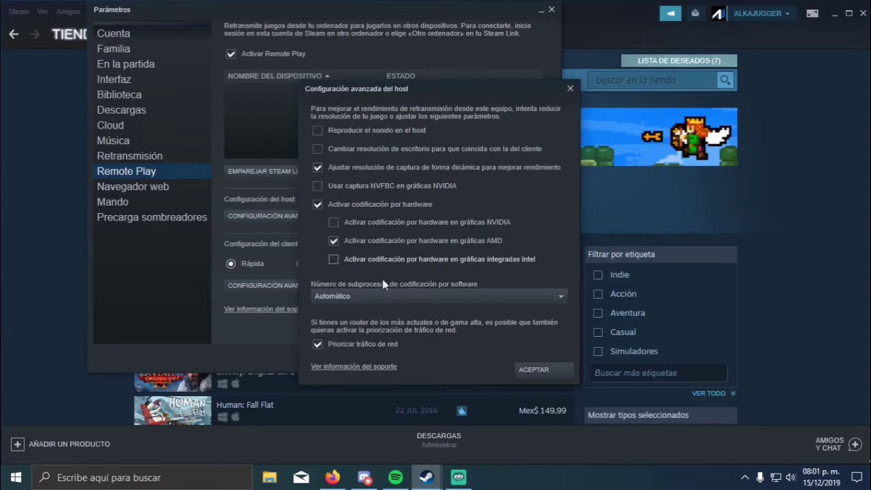
# Set the number of software encoding threads to Automático, turn off network traffic prioritization, and accept the host settings.
pyautogui.click(474, 296)
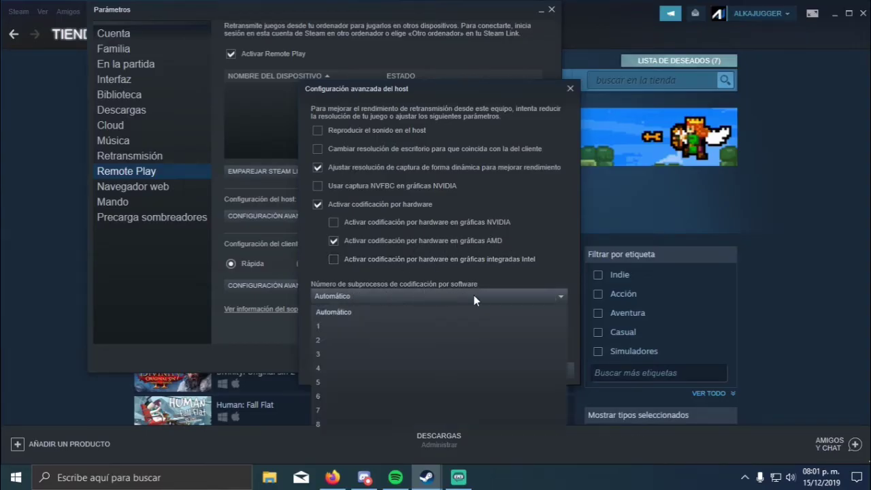
pyautogui.click(342, 312)
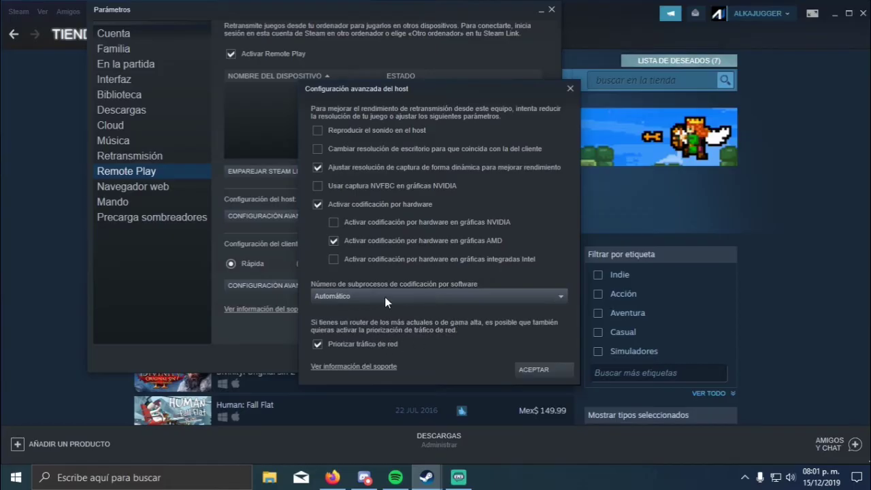
pyautogui.click(318, 344)
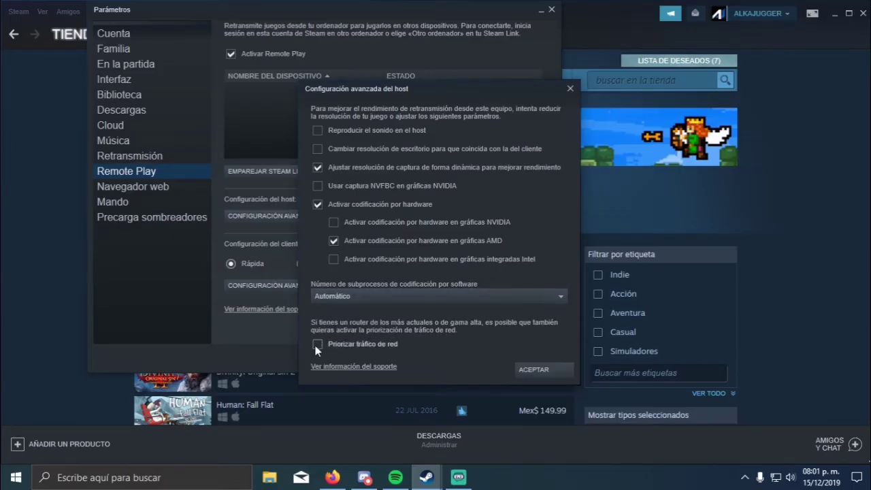
pyautogui.click(534, 370)
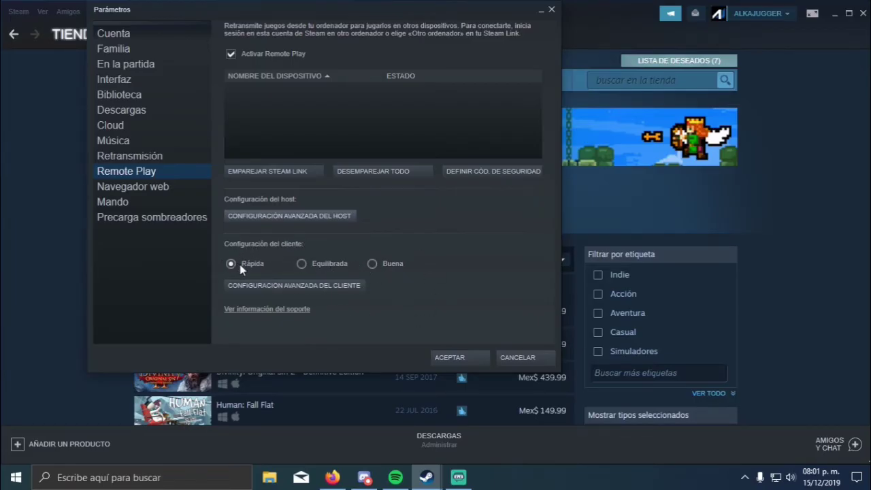
# Try the Equilibrada and Buena client quality presets and return to Rápida.
pyautogui.click(319, 265)
pyautogui.click(391, 266)
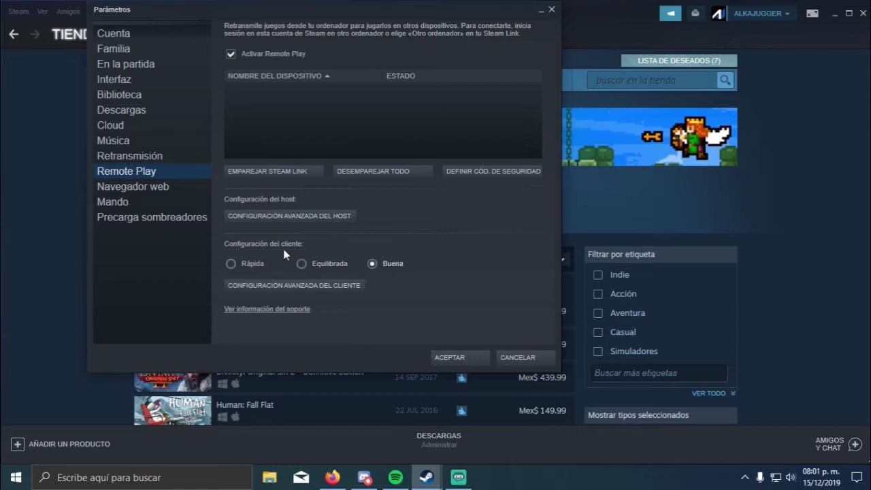
pyautogui.click(236, 266)
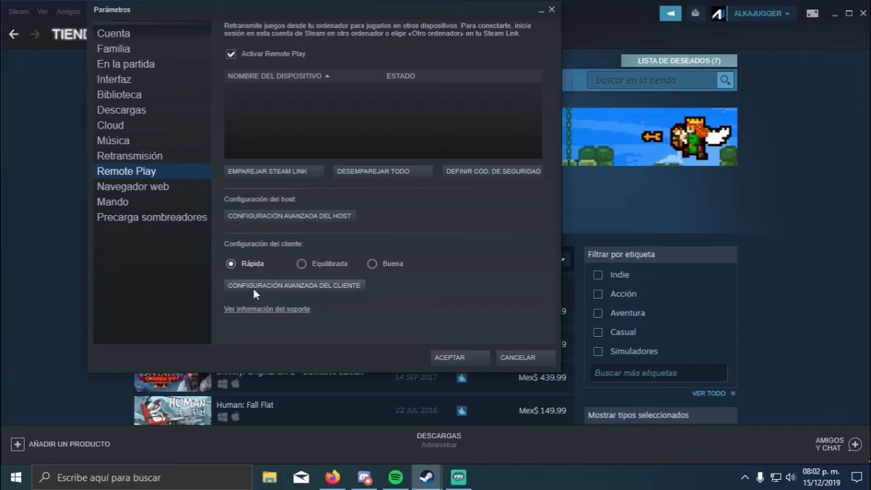
# Open the advanced client configuration and set the bandwidth limit to 5 Mb/s.
pyautogui.click(307, 287)
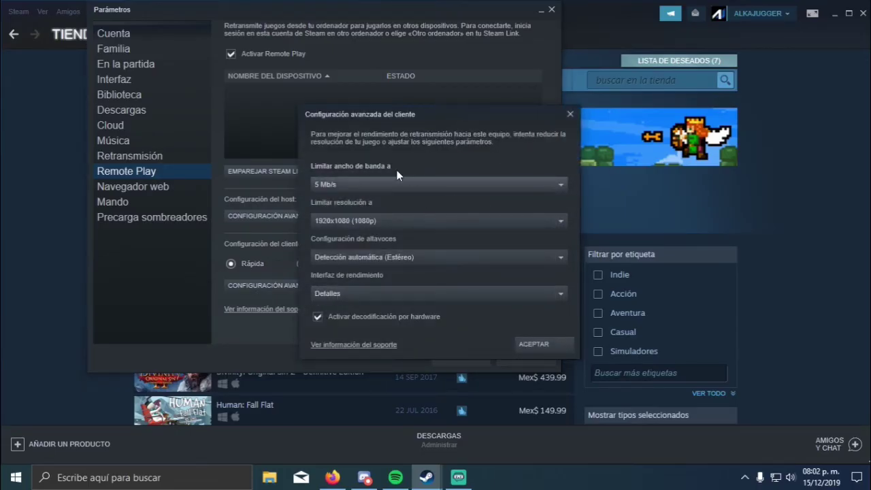
pyautogui.click(376, 186)
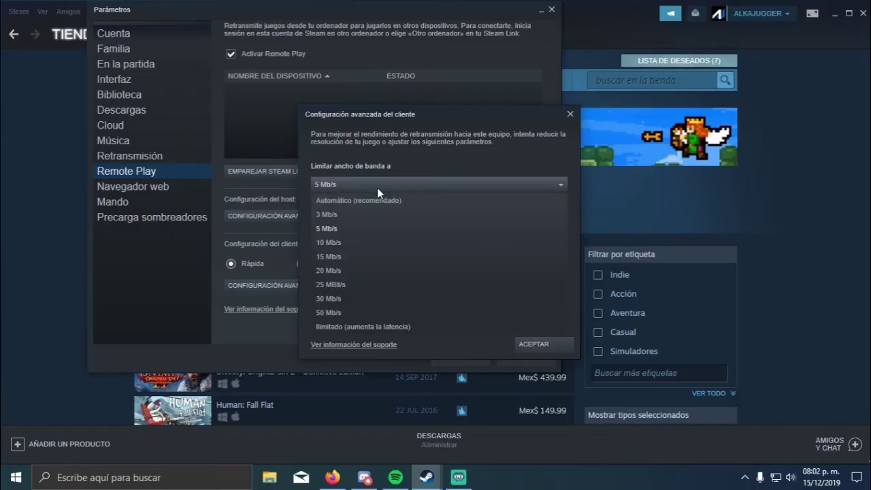
pyautogui.click(439, 181)
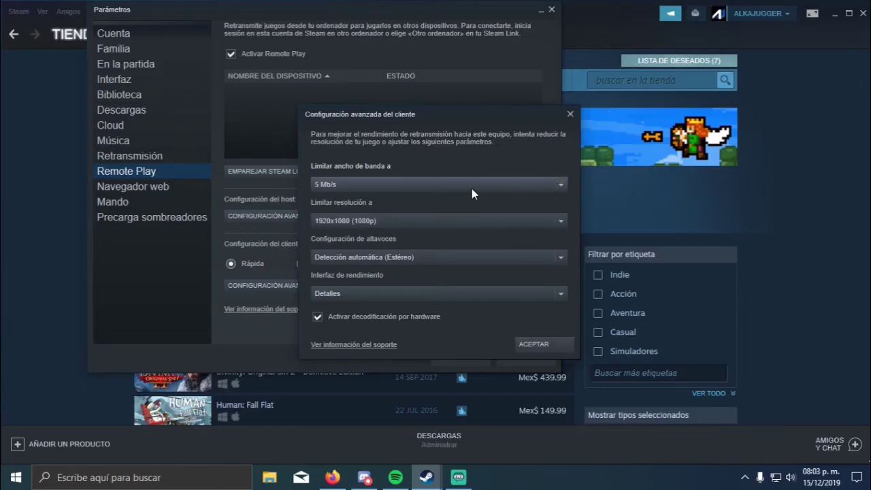
pyautogui.click(405, 189)
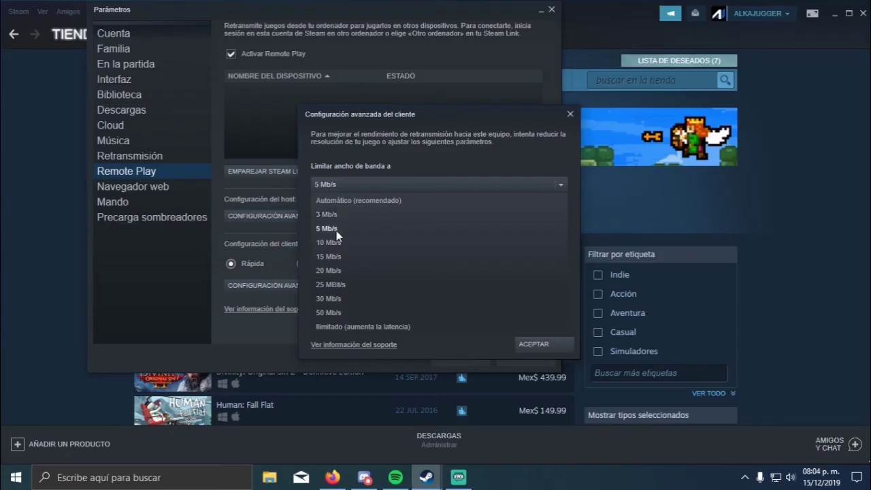
pyautogui.click(354, 229)
# Try client bandwidth limits of 10 Mb/s, 5 Mb/s and 3 Mb/s.
pyautogui.click(397, 185)
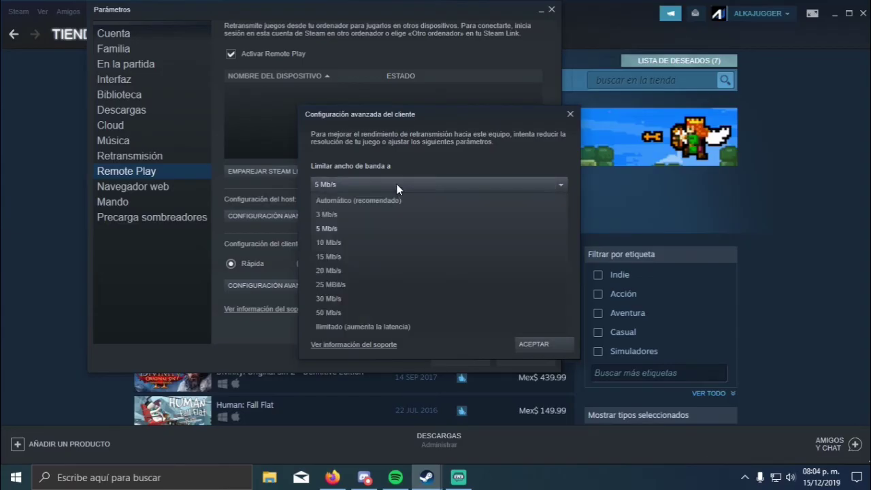
pyautogui.click(330, 243)
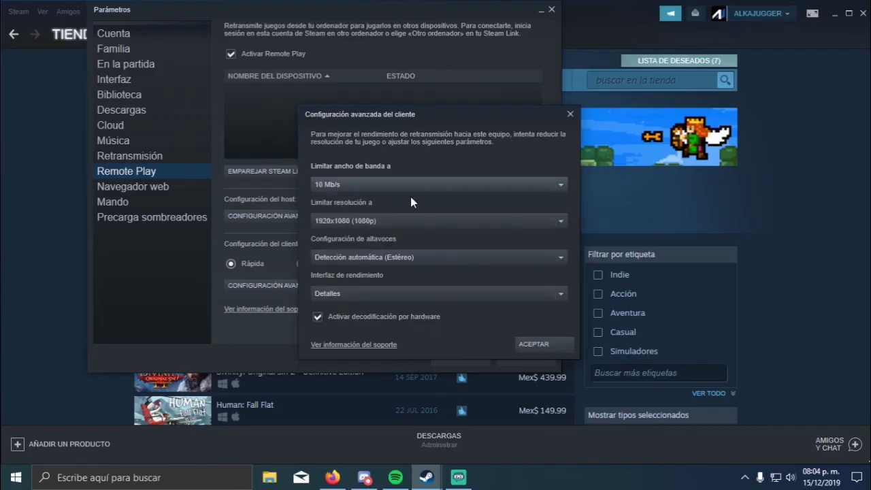
pyautogui.click(562, 191)
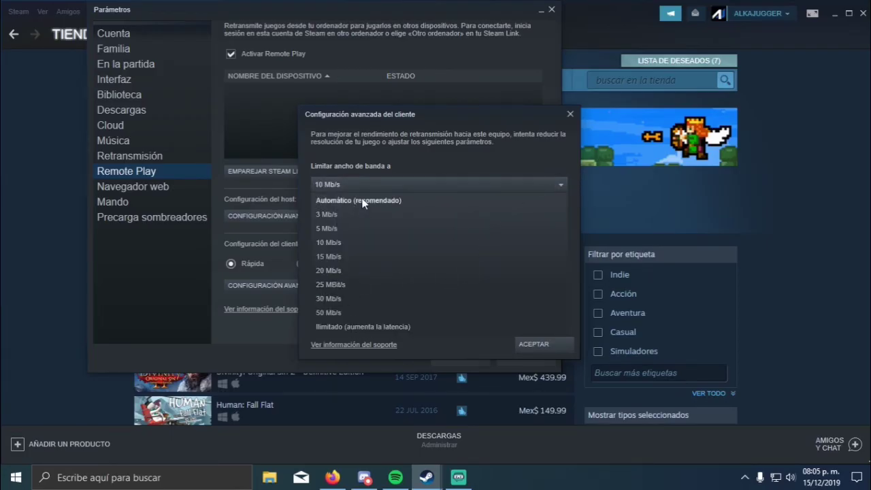
pyautogui.click(330, 230)
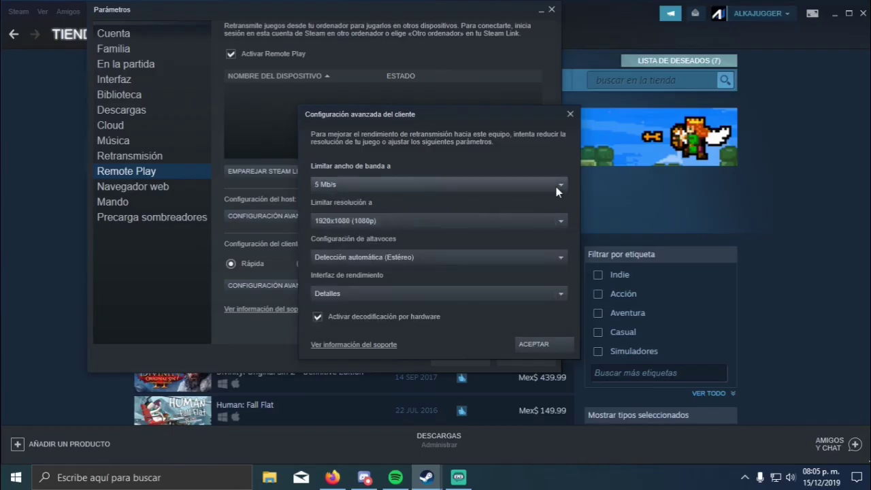
pyautogui.click(556, 187)
pyautogui.click(334, 216)
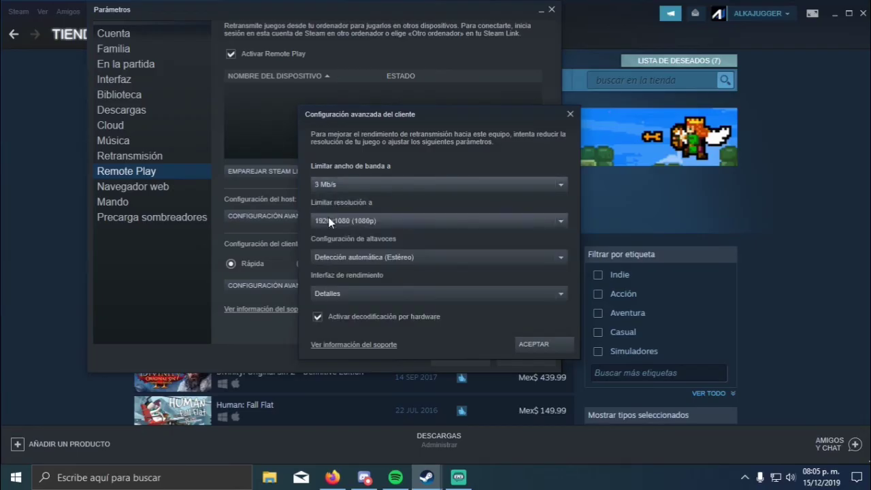
pyautogui.click(508, 185)
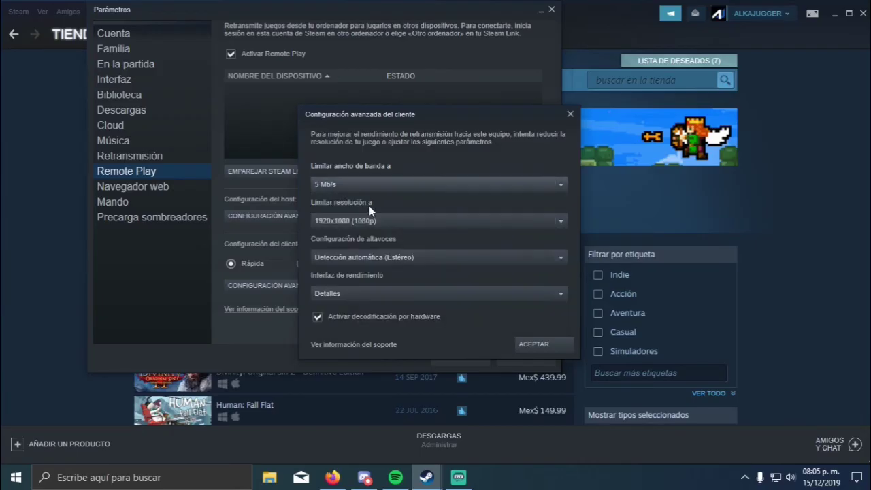
pyautogui.click(379, 188)
pyautogui.click(341, 243)
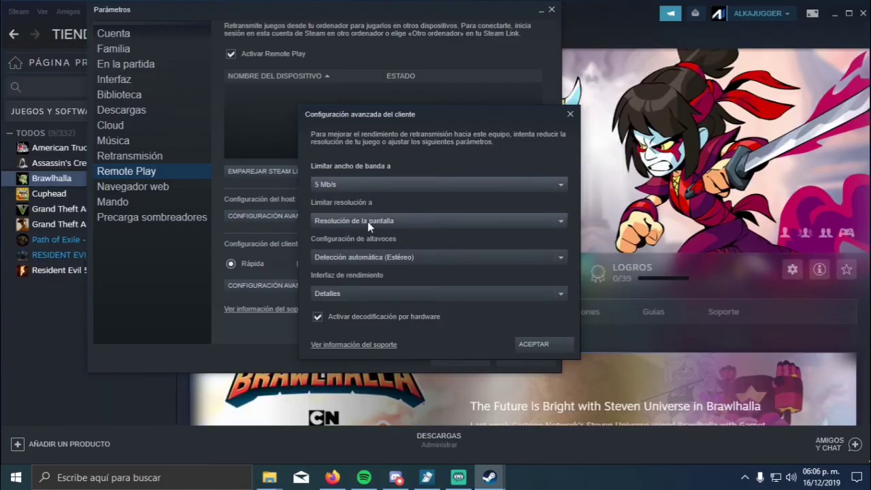
# Set the client resolution limit to Resolución de la pantalla and the speaker configuration to Detección automática (Estéreo).
pyautogui.click(368, 221)
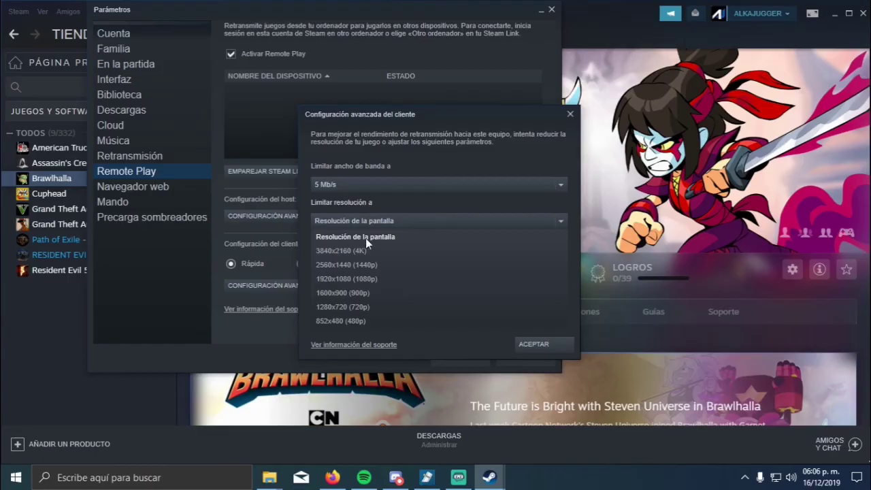
pyautogui.click(384, 241)
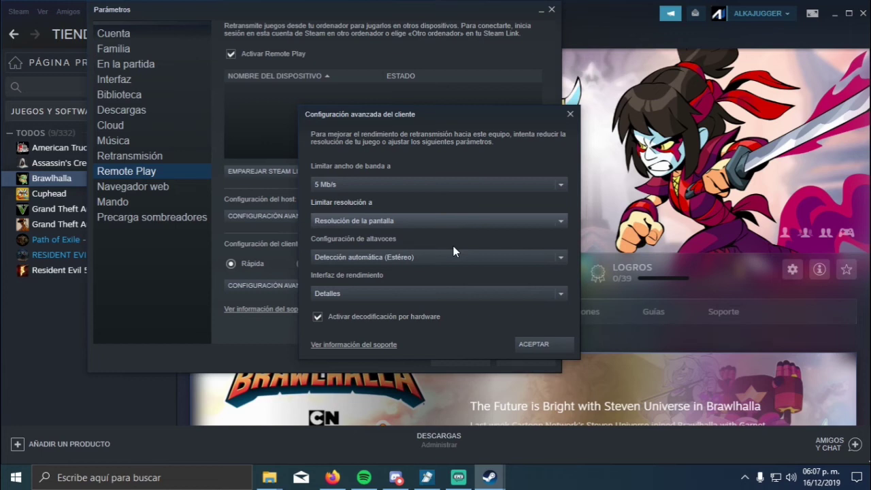
pyautogui.click(401, 222)
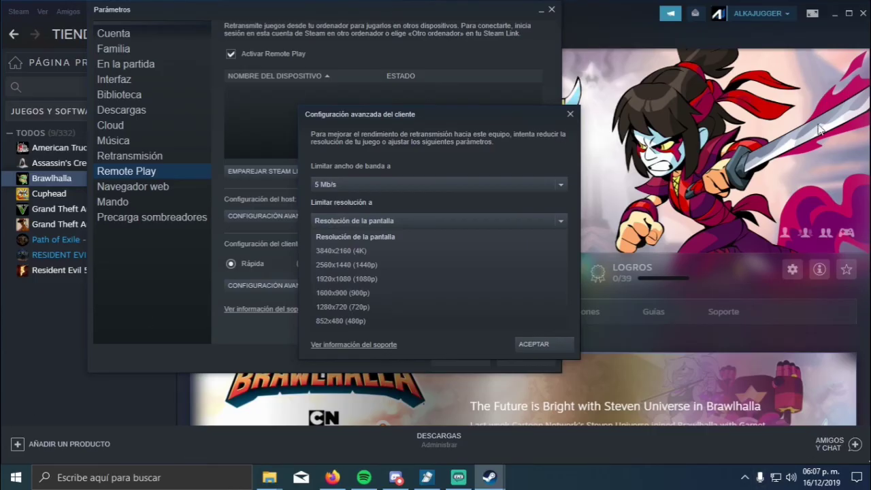
pyautogui.click(362, 237)
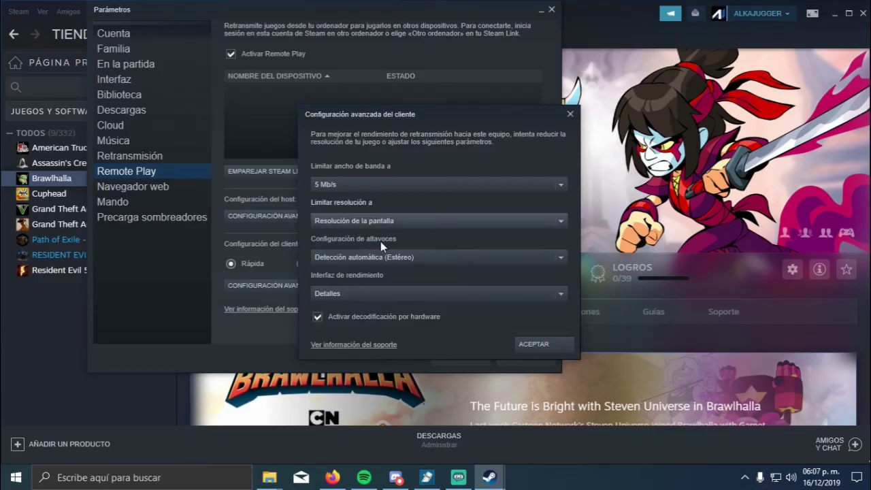
pyautogui.click(406, 256)
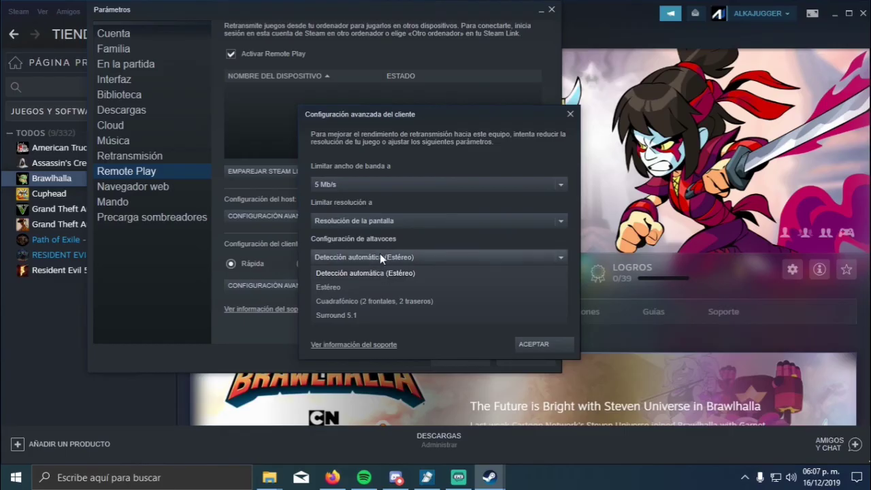
pyautogui.click(371, 275)
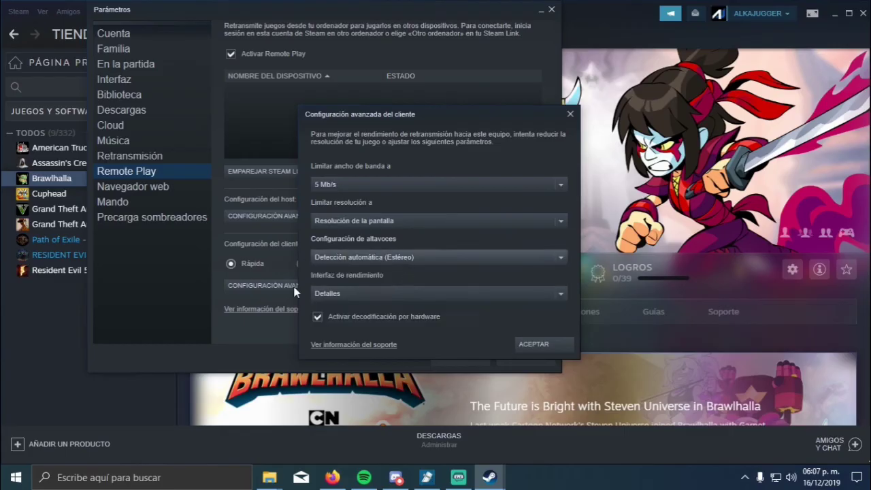
# Try the performance interface as Desactivada, set it to Detalles, and accept the client settings with hardware decoding enabled.
pyautogui.click(368, 293)
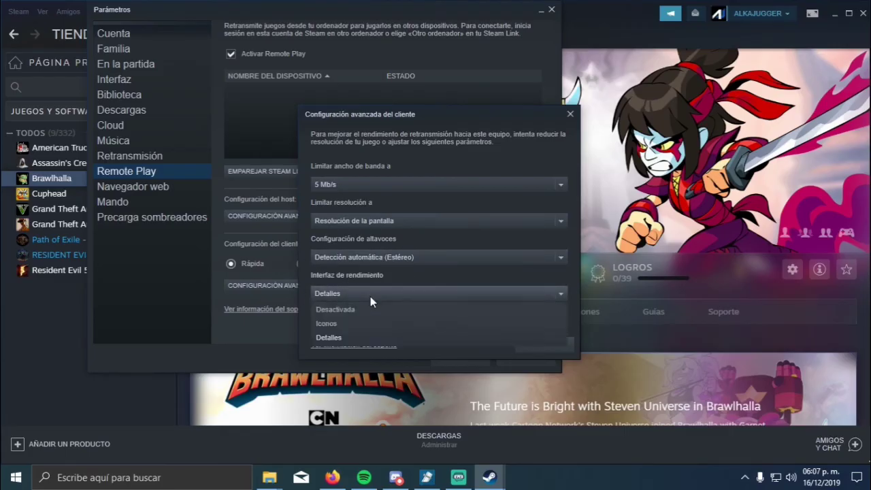
pyautogui.click(343, 309)
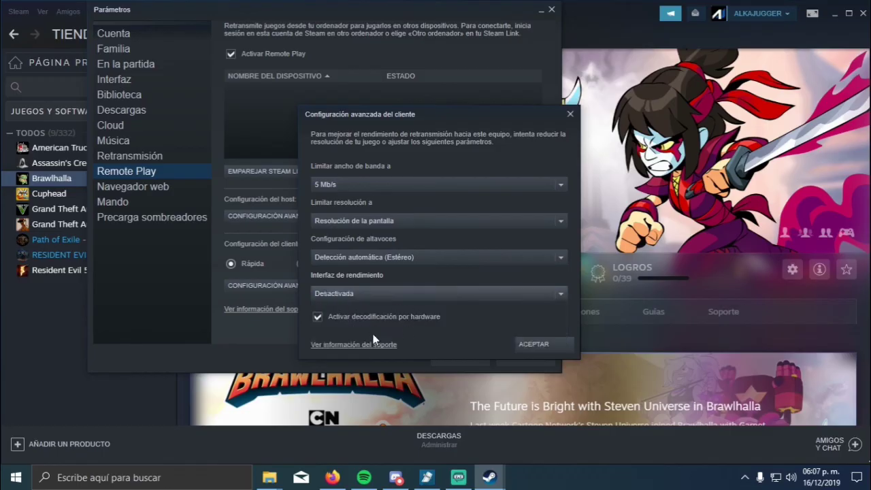
pyautogui.click(393, 301)
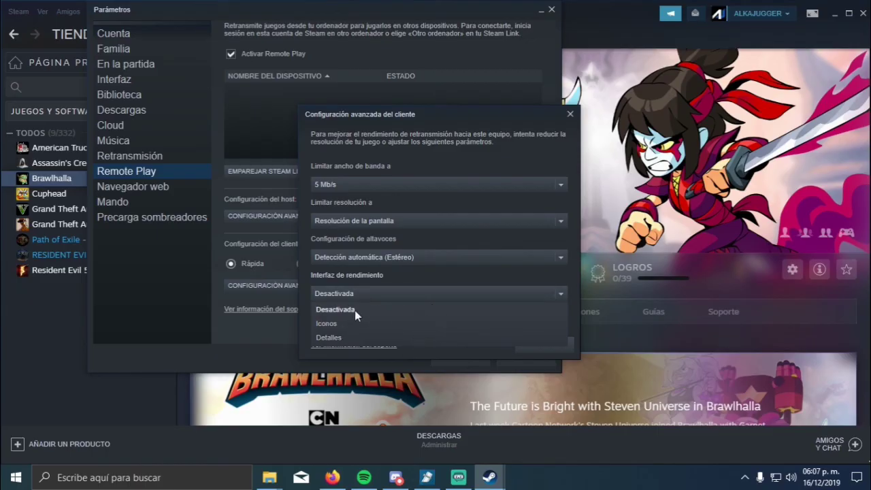
pyautogui.click(354, 335)
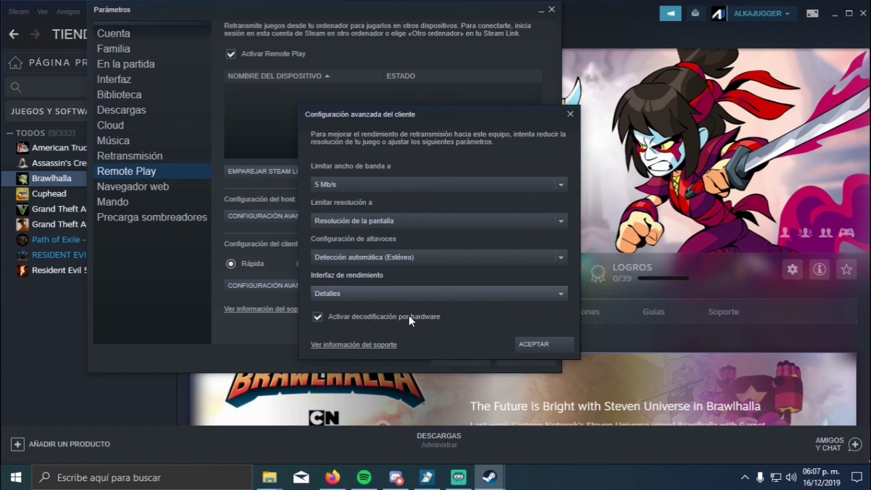
pyautogui.click(318, 317)
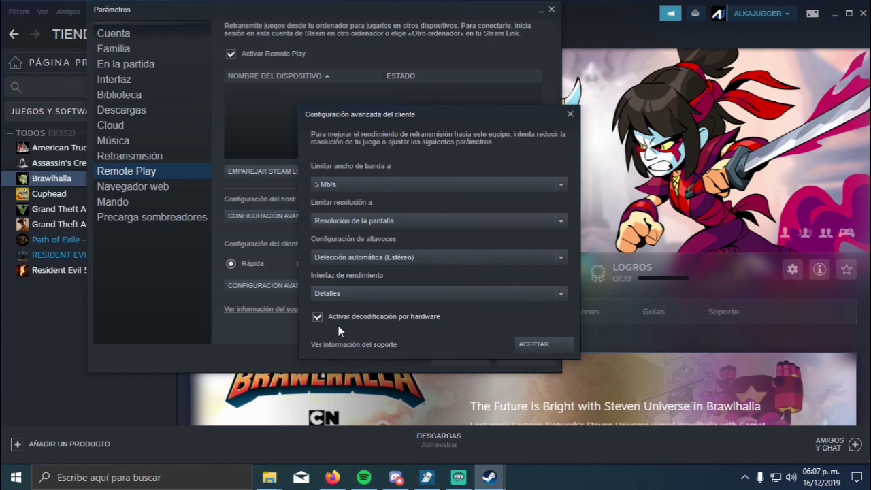
pyautogui.click(555, 345)
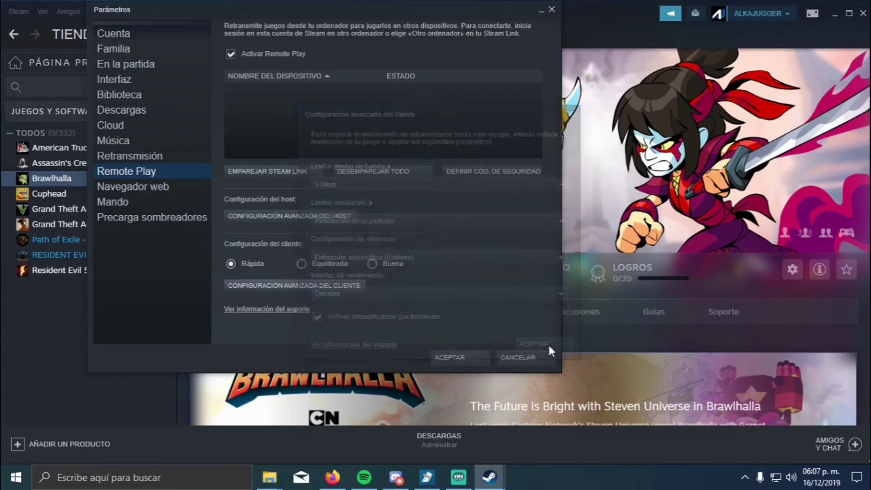